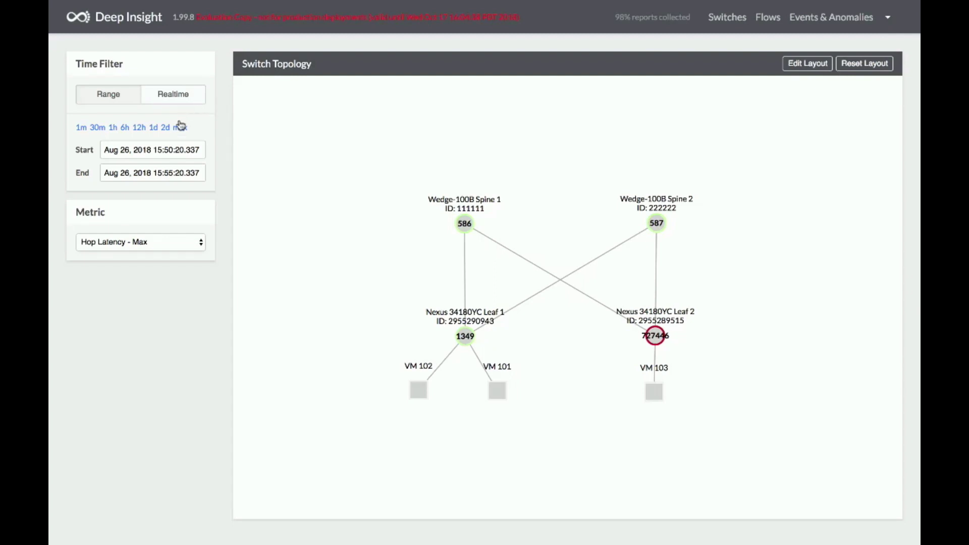
Step: Show Packet Drops as the switch topology metric and return it to Hop Latency - Max
left_click(182, 242)
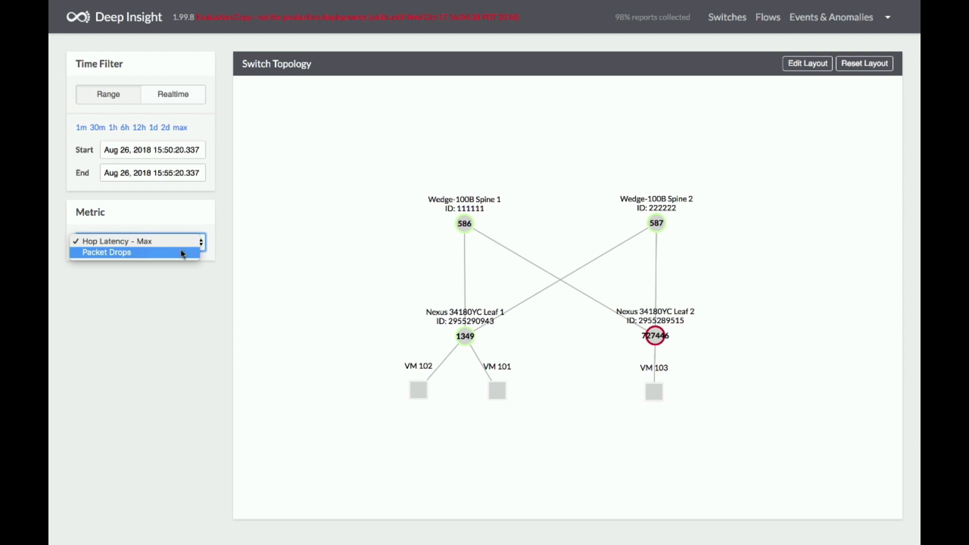
left_click(182, 252)
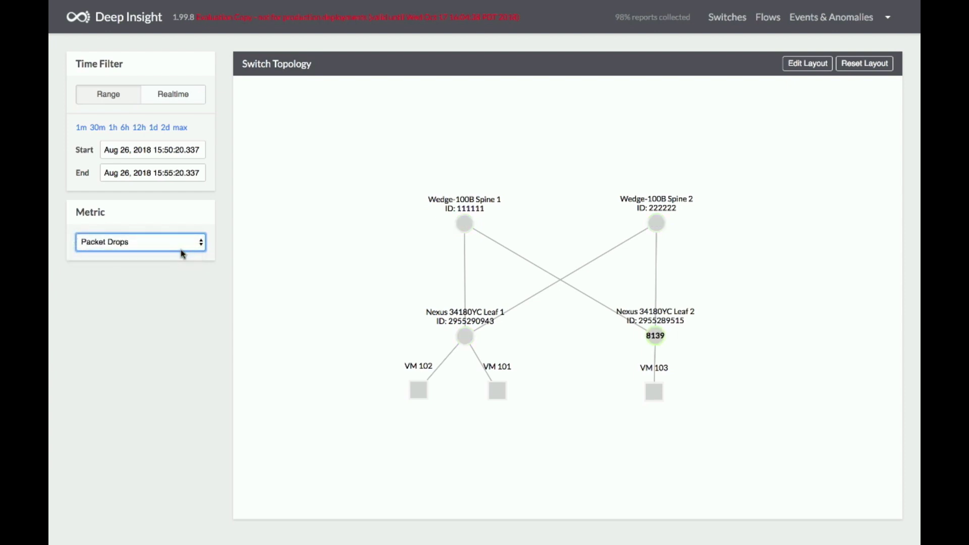
left_click(182, 247)
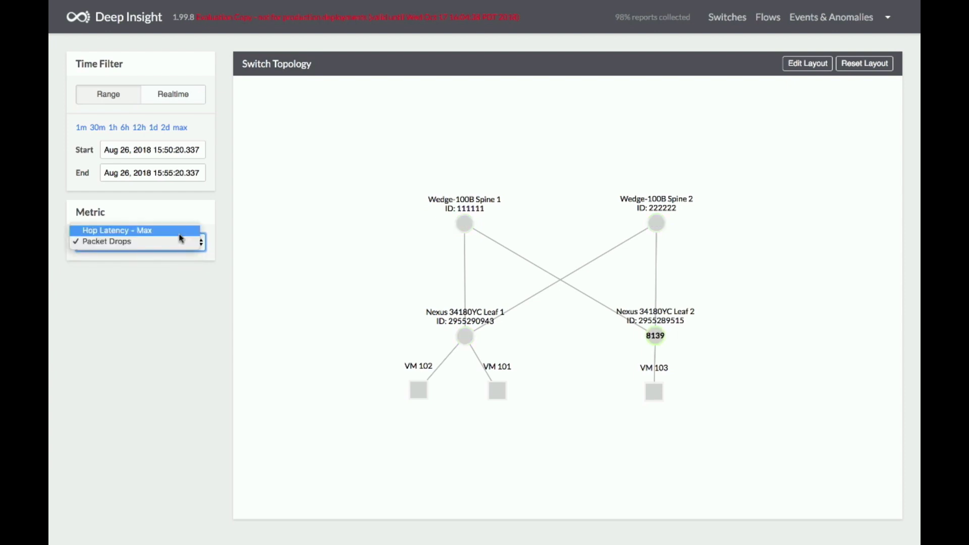
left_click(181, 233)
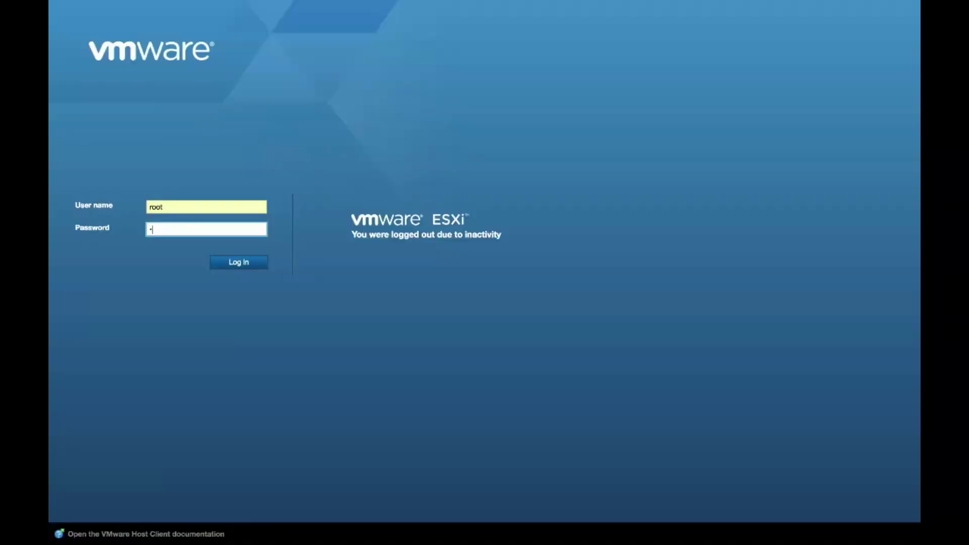
Step: Log in to the VMware ESXi host as root with the account password and open the vlcclient virtual machine's console
type("*****")
type("**********")
key("Return")
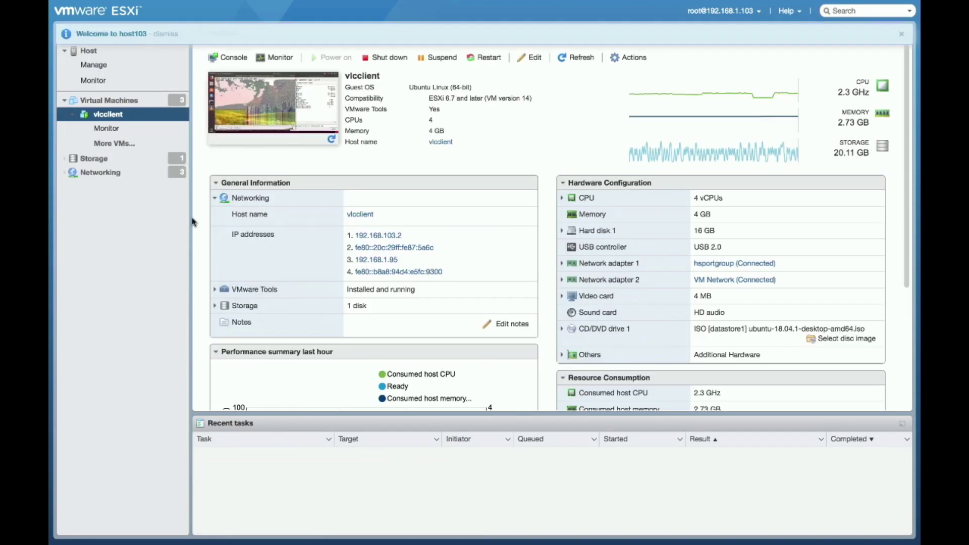
left_click(225, 58)
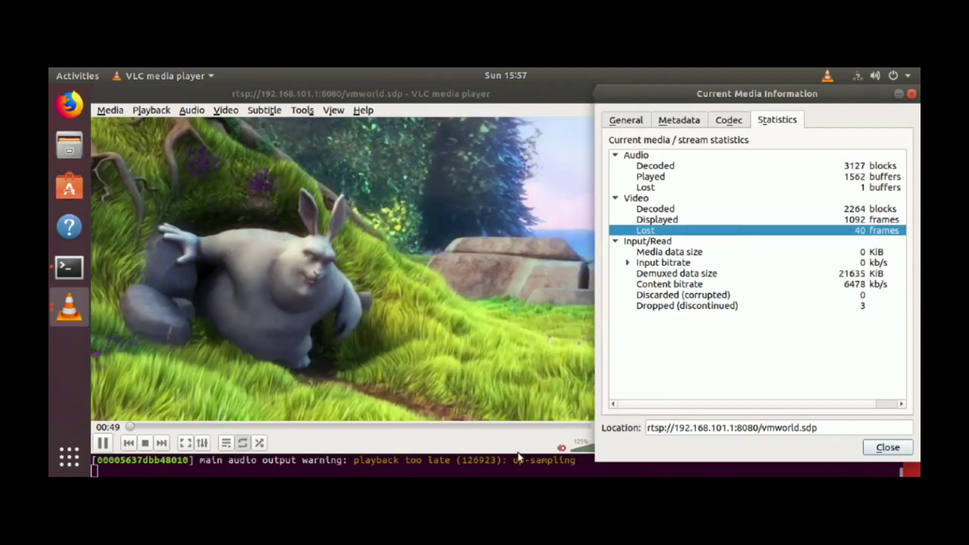
Step: Bring the vlcclient terminal to the front and highlight the "picture is too late to be displayed (missing 321 ms)" warning
left_click(518, 454)
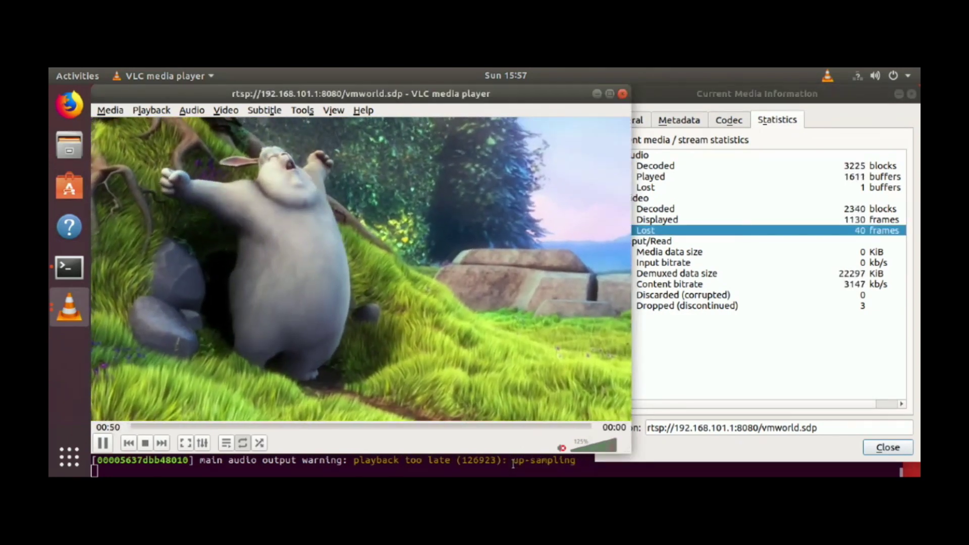
left_click(513, 463)
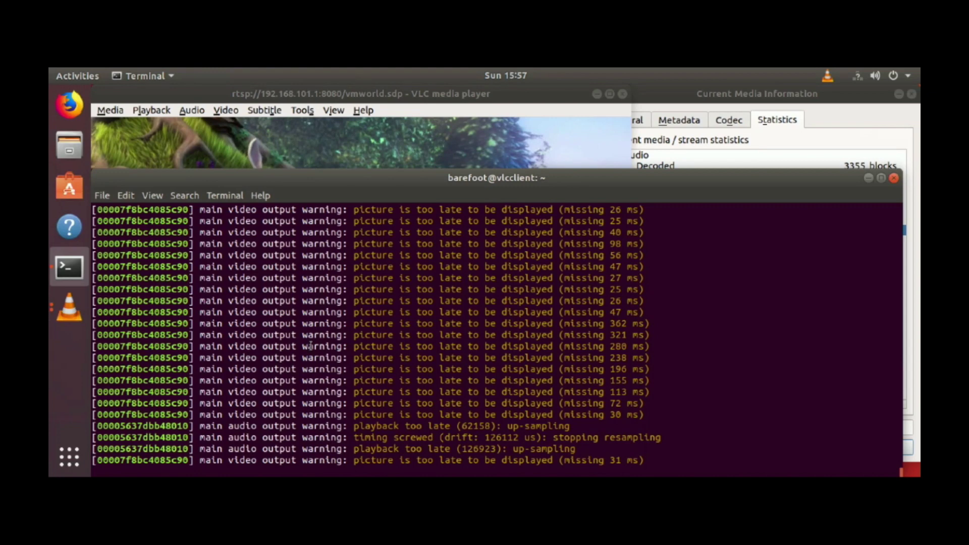
mouse_move(804, 526)
left_click_drag(355, 335, 652, 335)
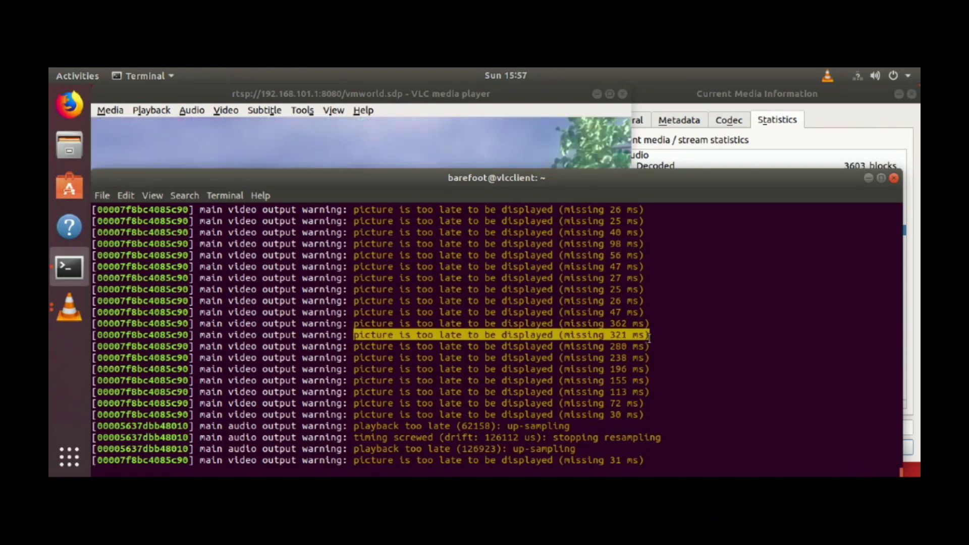
Step: Switch back to Deep Insight full screen and open the 192.168.101.1:59476 to 192.168.103.2:1234 UDP flow starting at 3:53:30 PM
key("alt+Tab")
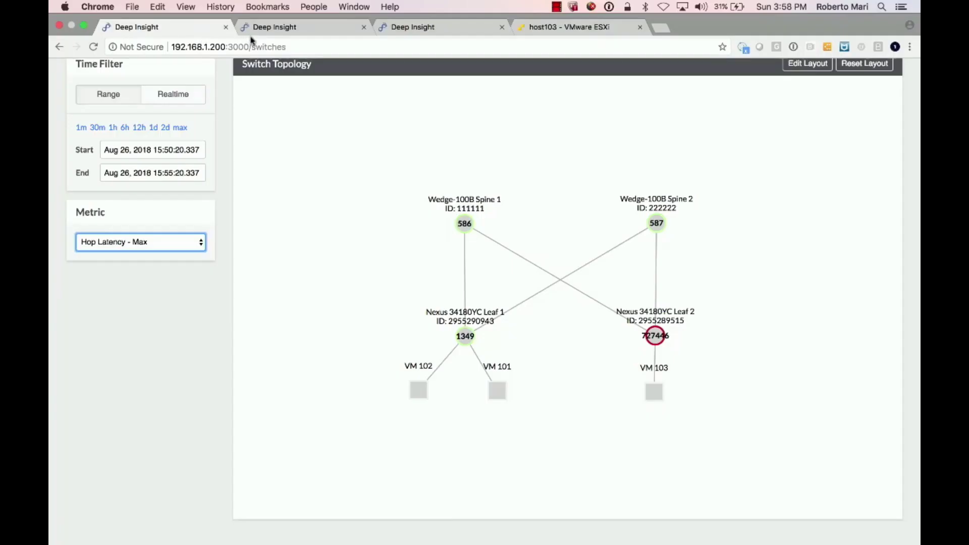
key("ctrl+super+f")
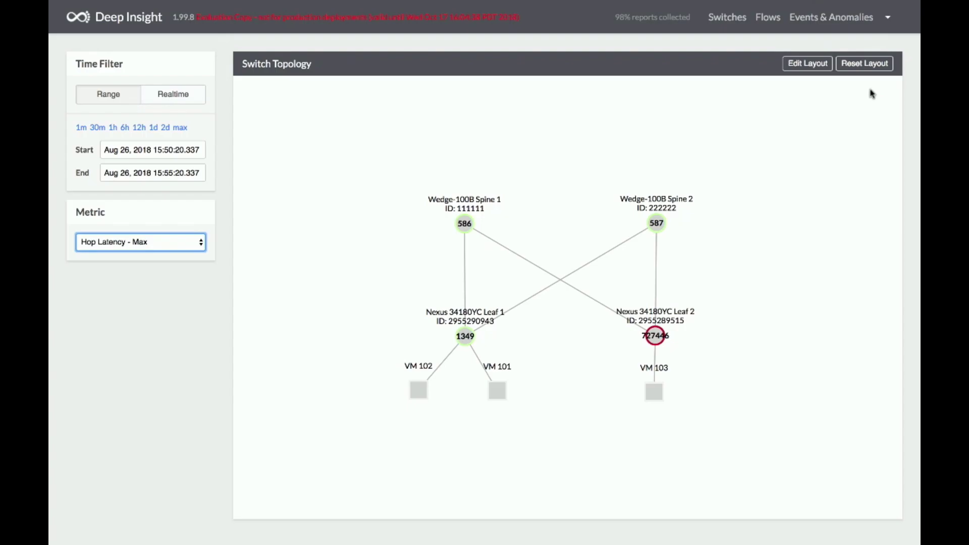
left_click(767, 18)
left_click(188, 334)
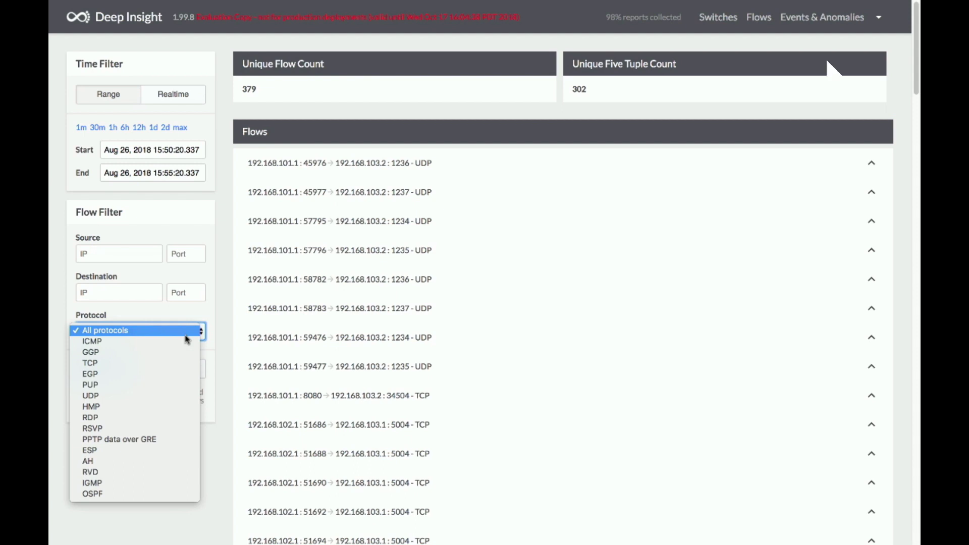
left_click(211, 321)
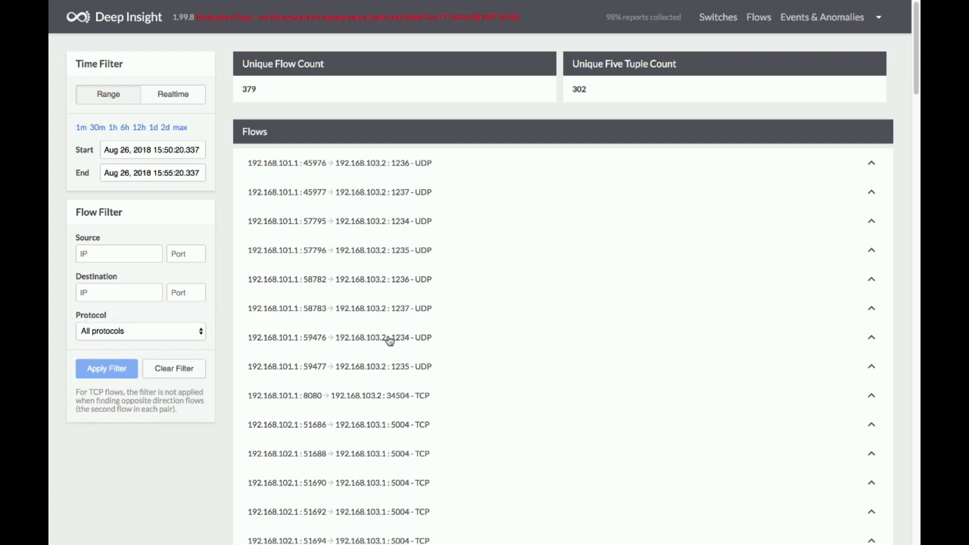
left_click(389, 338)
left_click(342, 471)
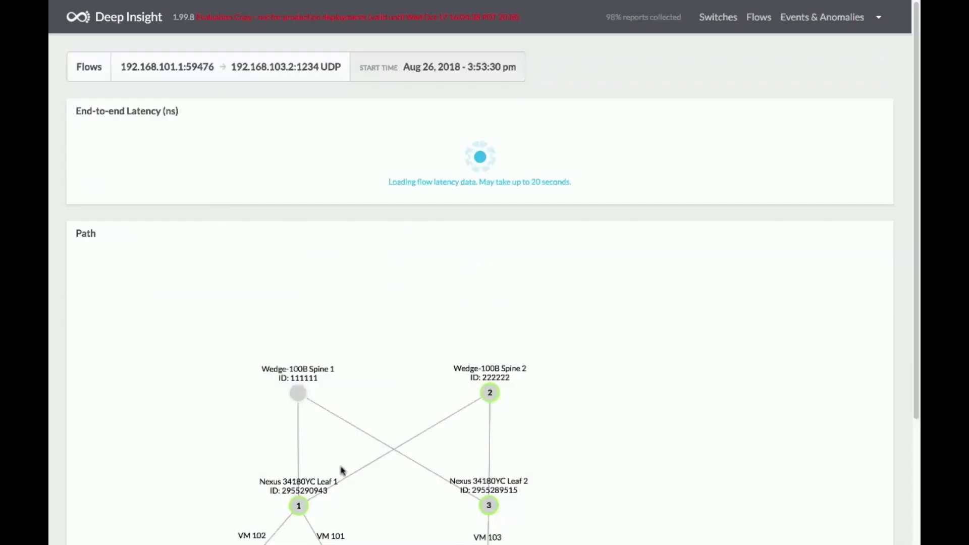
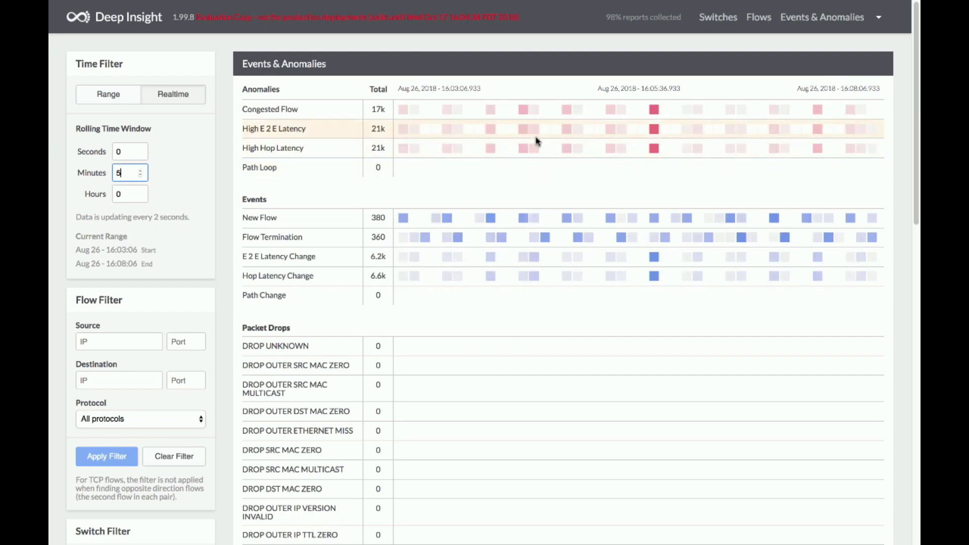
Step: Open the details of the most intense High Hop Latency anomaly interval and examine every column of the specific occurrences table
mouse_move(534, 154)
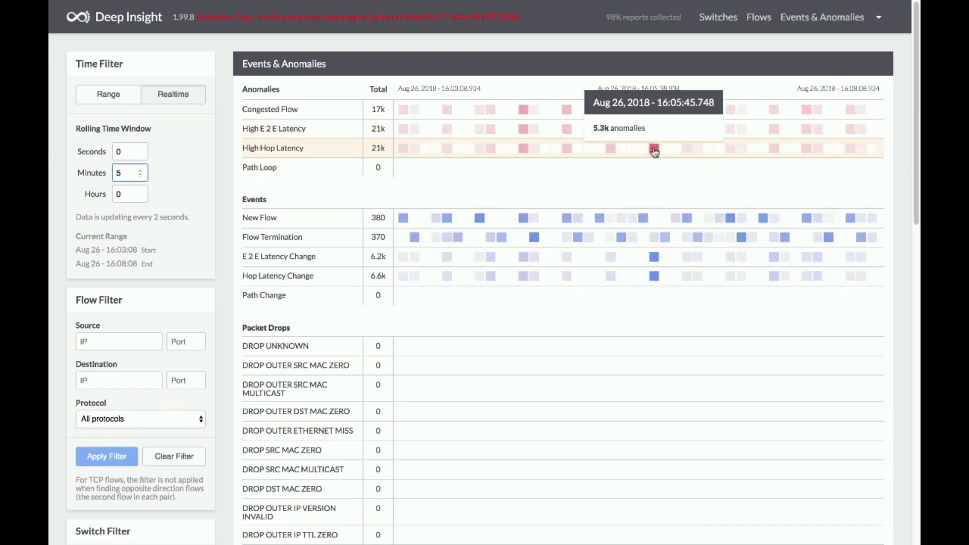
left_click(654, 149)
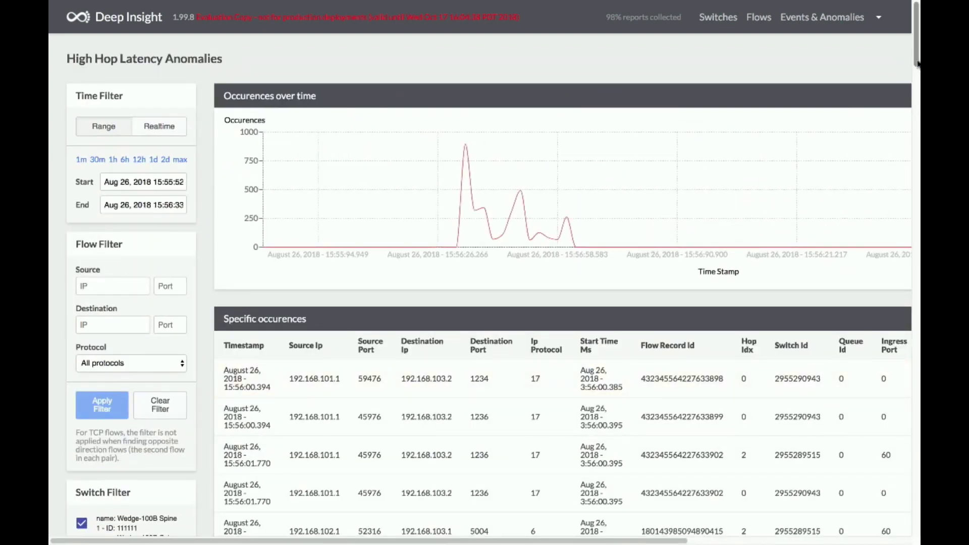
left_click_drag(918, 61, 918, 82)
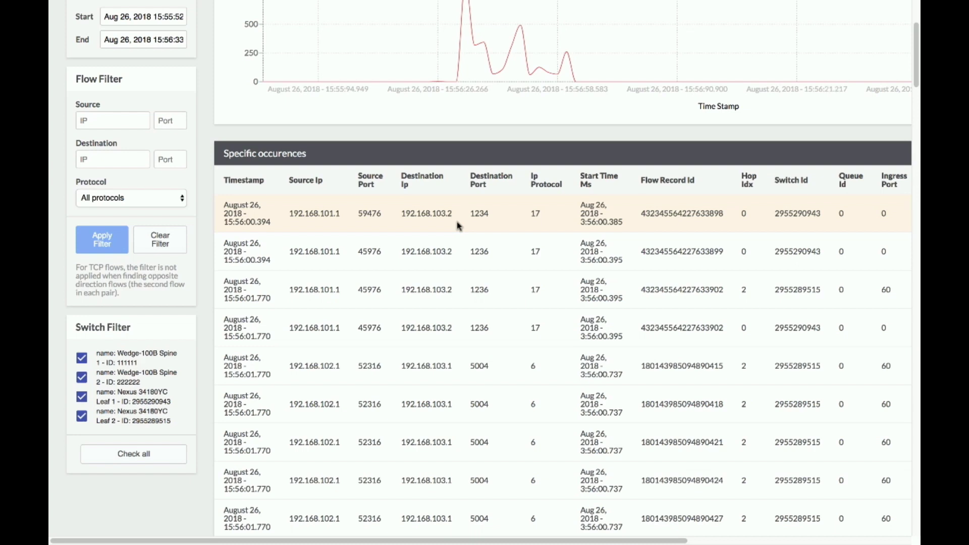
scroll(459, 226, "right", 5)
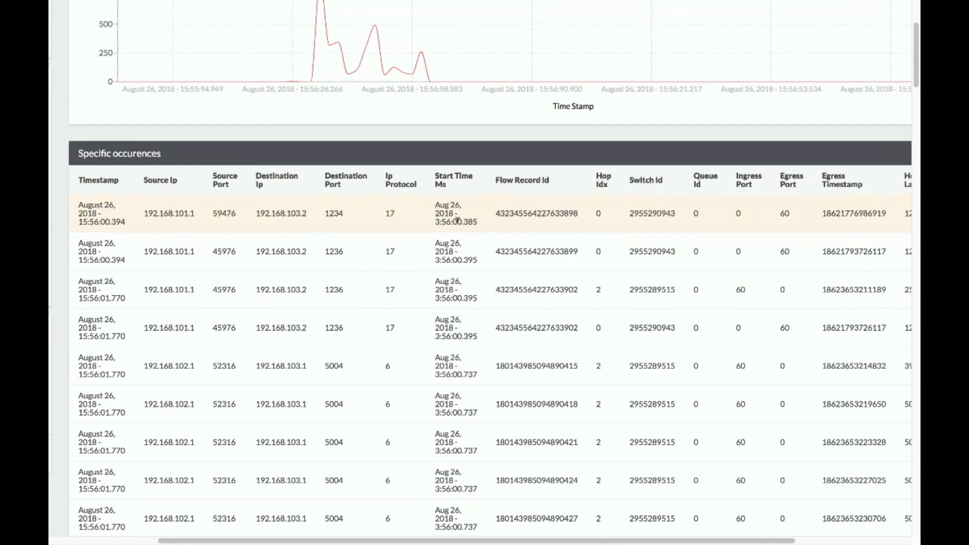
scroll(458, 223, "right", 1)
scroll(458, 225, "right", 5)
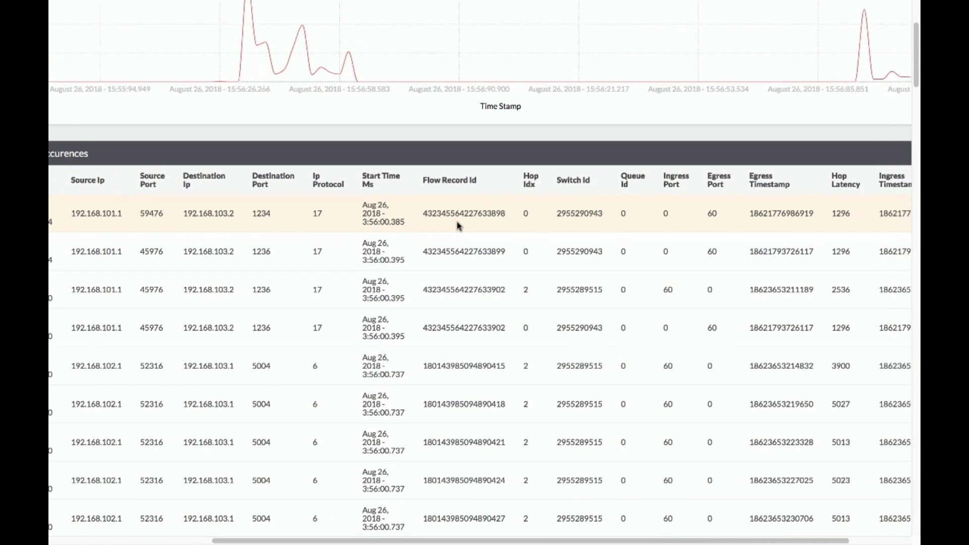
scroll(458, 226, "right", 1)
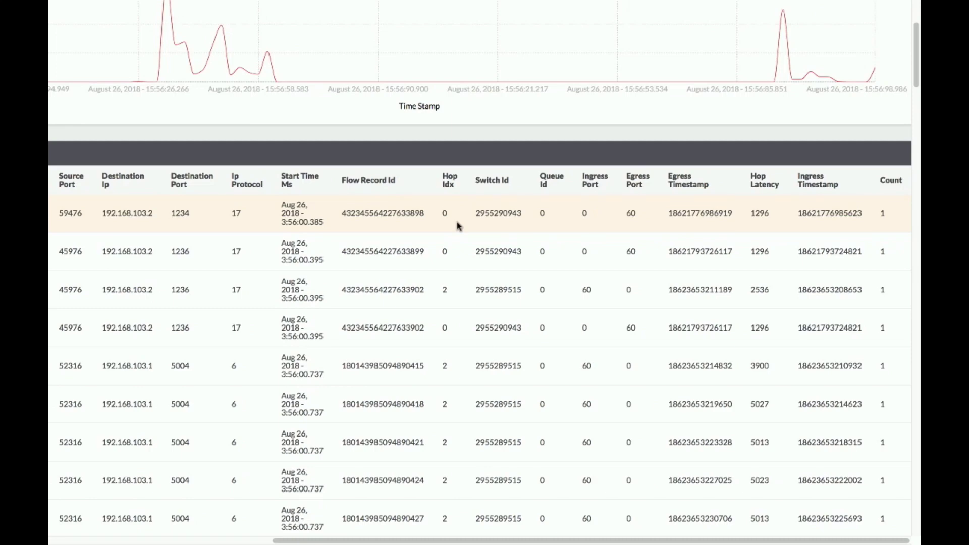
scroll(458, 226, "left", 12)
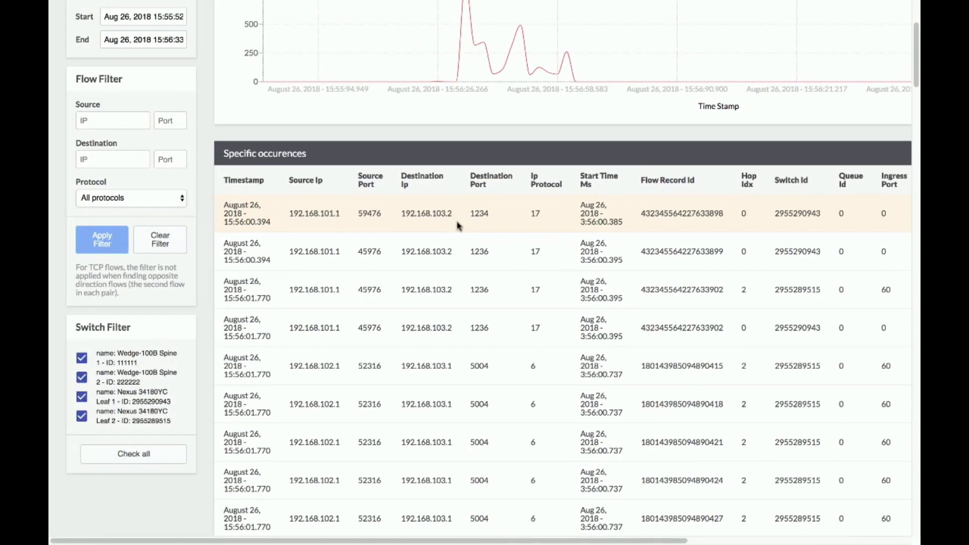
Step: Filter the High Hop Latency anomalies to the UDP protocol
left_click(114, 198)
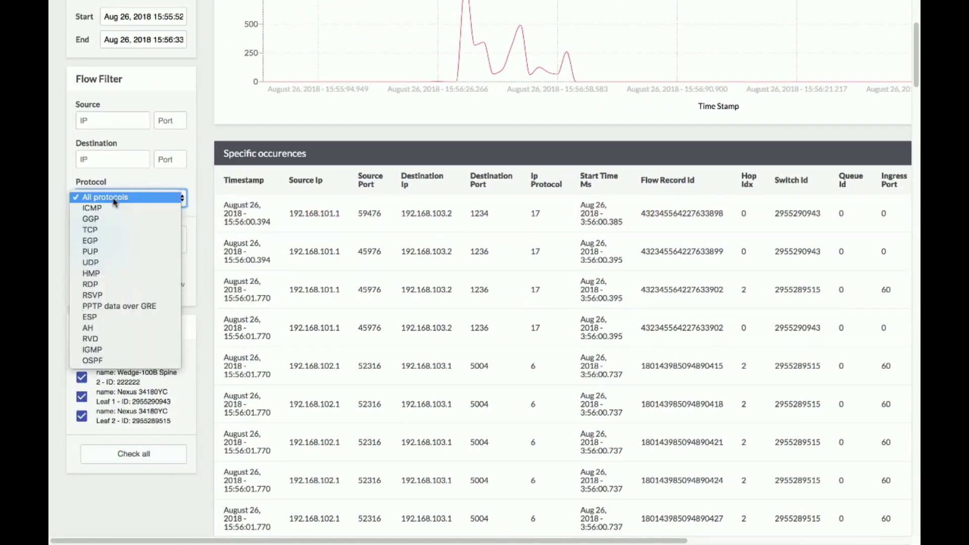
left_click(108, 263)
left_click(101, 244)
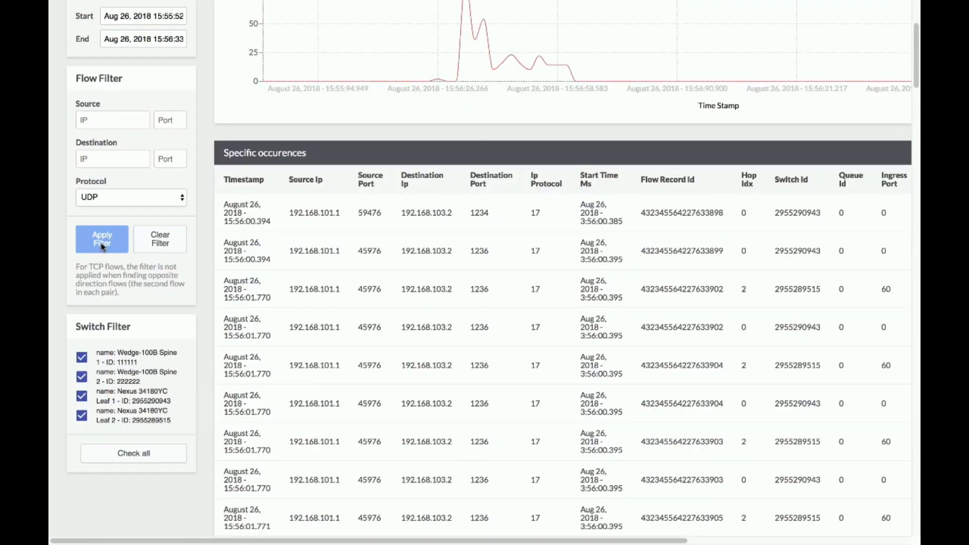
Step: Change the anomaly flow filter's protocol to TCP and apply it
left_click(105, 201)
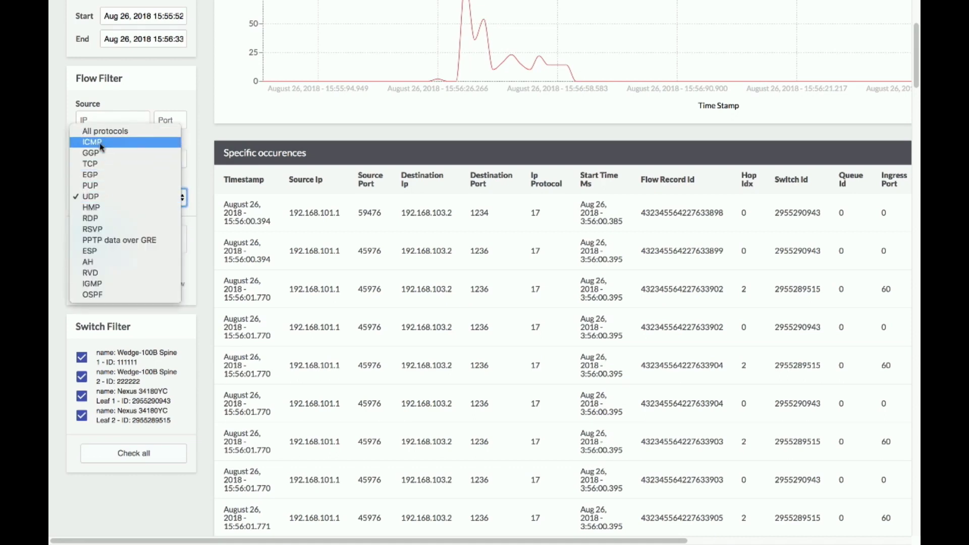
left_click(96, 165)
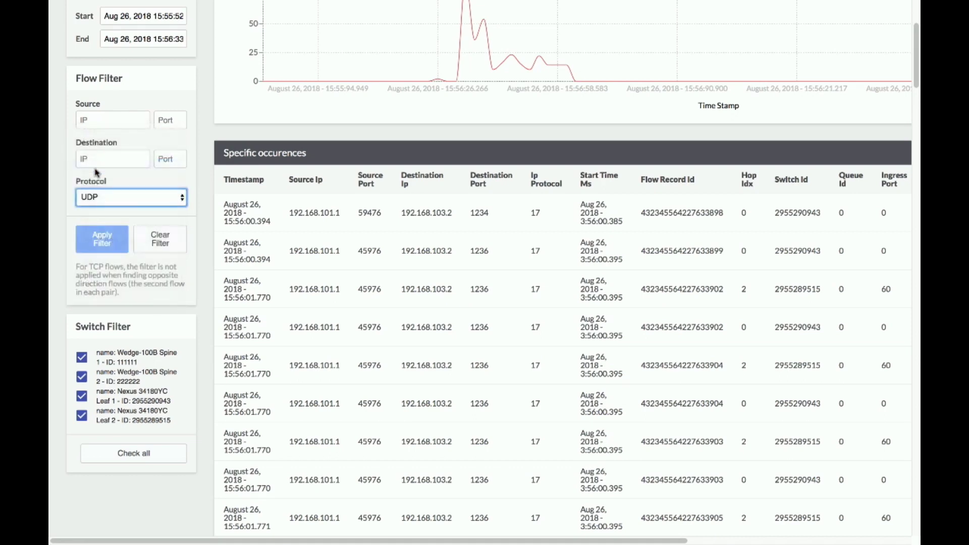
left_click(106, 243)
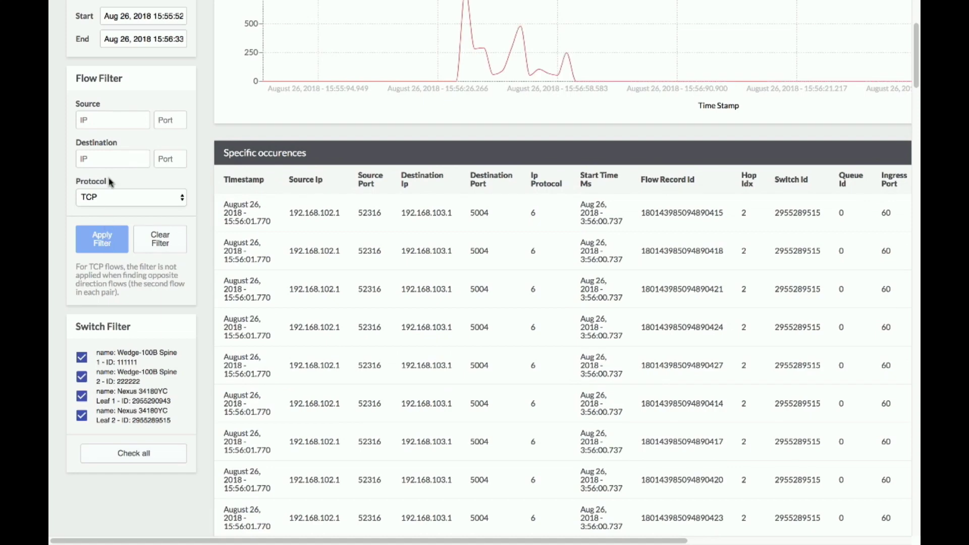
Step: Clear the flow filter and restrict the switch filter to Nexus 34180YC Leaf 2 by excluding the other three switches
left_click(153, 235)
left_click(82, 358)
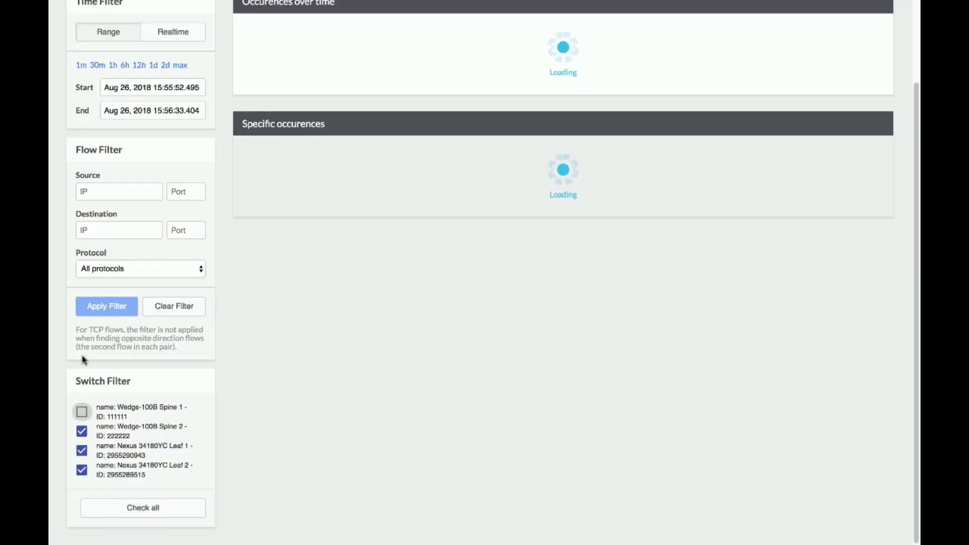
left_click(82, 377)
left_click(81, 395)
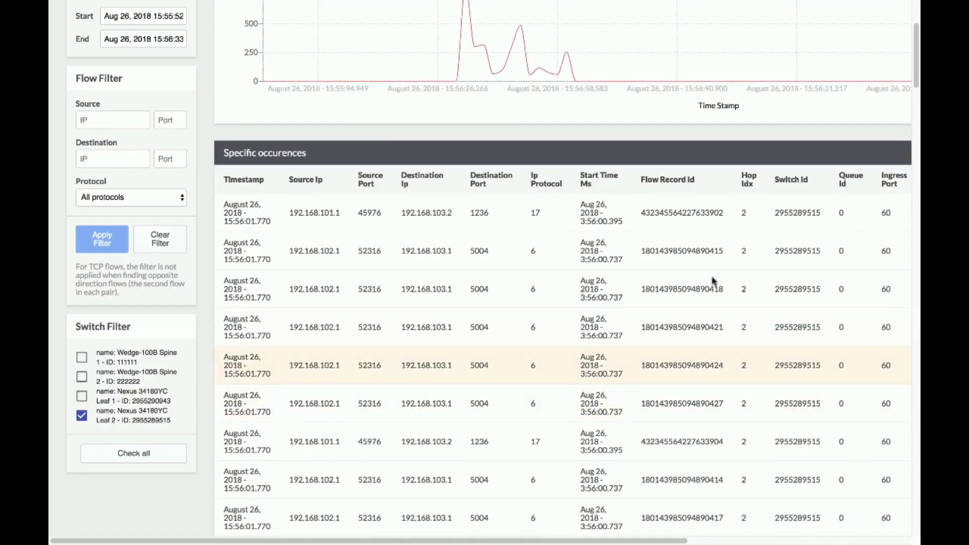
Step: Examine the queue 0 charts of the Leaf 2 anomalies at 15:56:01.771 over the 1,000,000 ns time range
left_click_drag(917, 78, 917, 104)
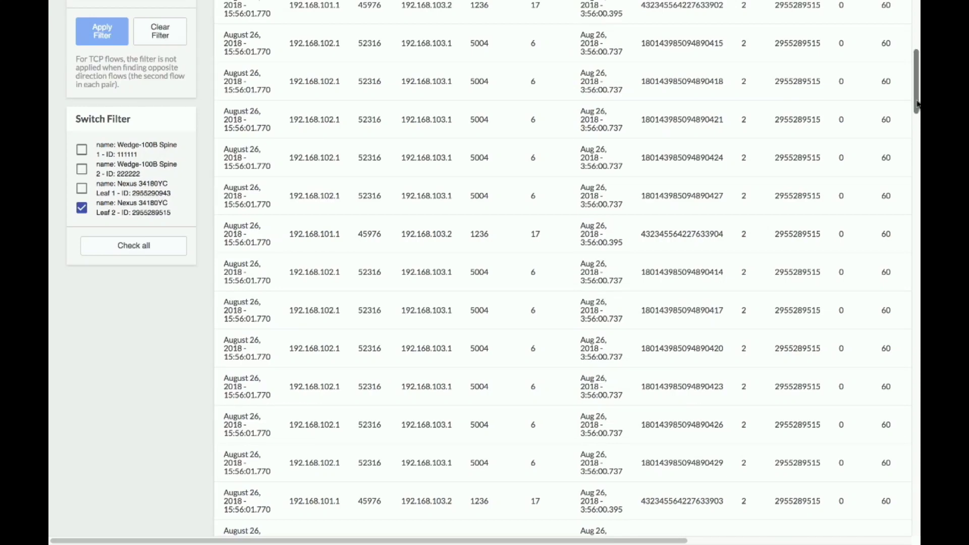
scroll(918, 104, "right", 5)
left_click_drag(918, 105, 918, 536)
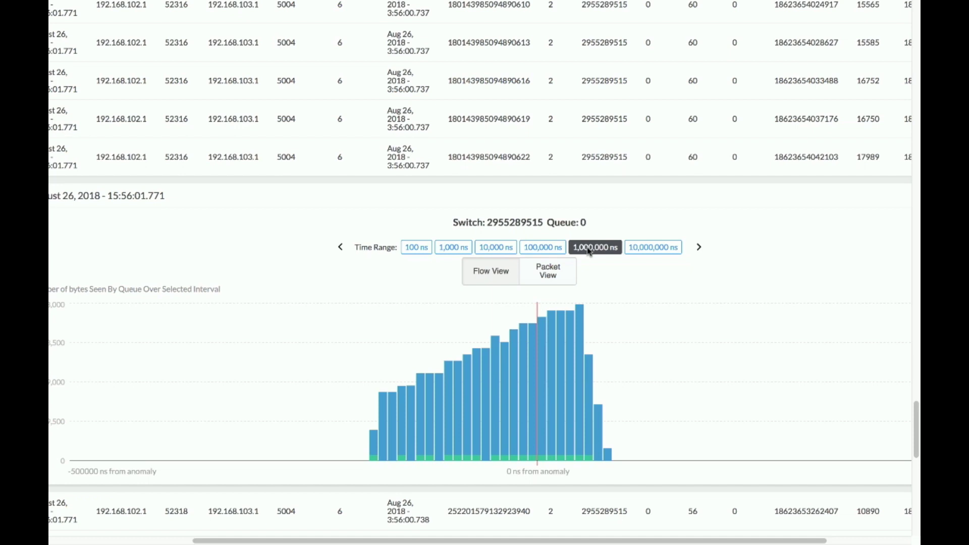
mouse_move(596, 340)
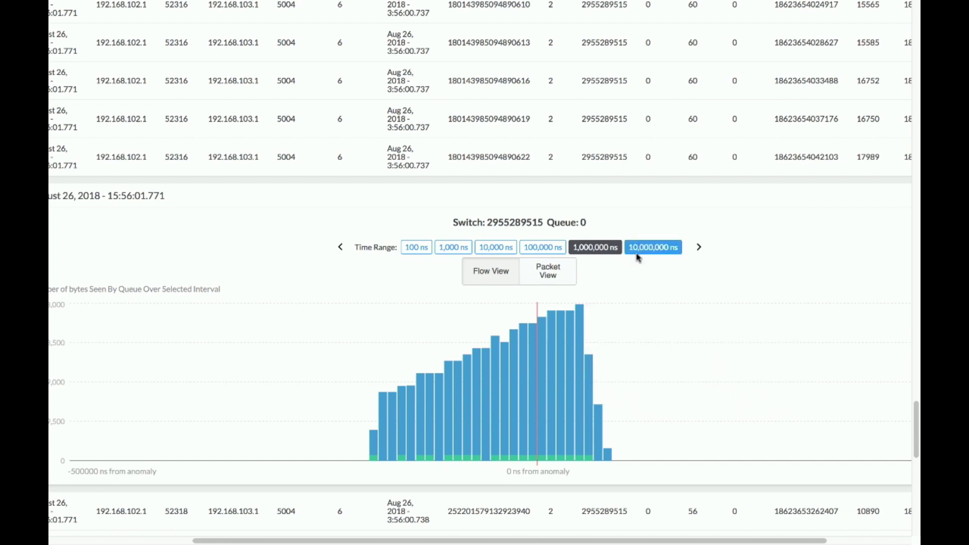
scroll(584, 428, "down", 5)
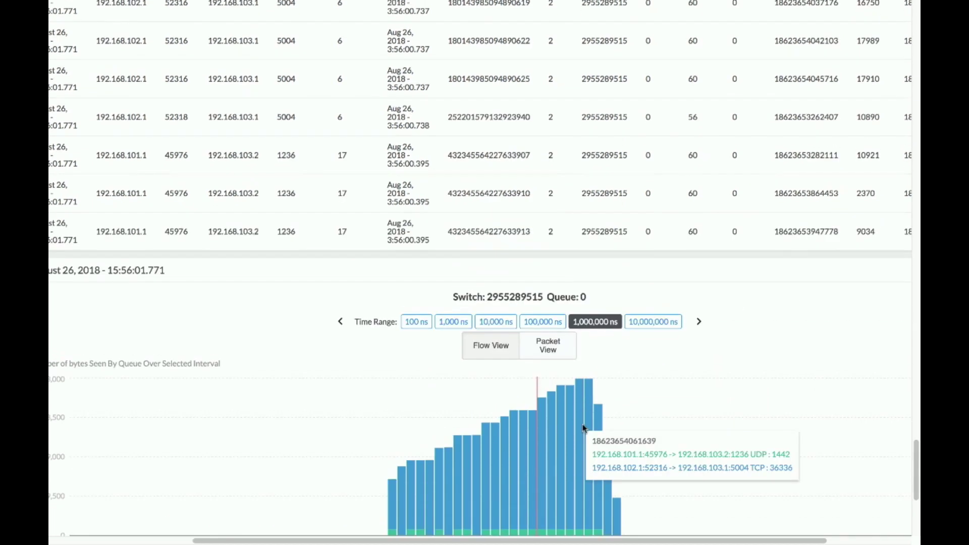
Step: Compare the 15:56:01.771 queue chart at 10,000,000 ns and 1,000,000 ns, and view the 15:56:01.855 anomaly's chart at 100,000 ns
left_click(644, 326)
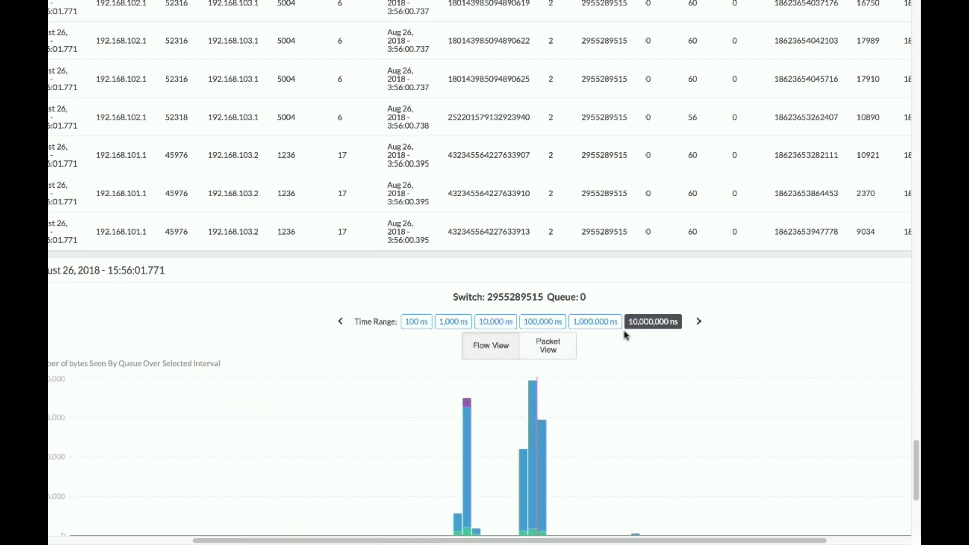
mouse_move(467, 404)
left_click(596, 324)
left_click(603, 270)
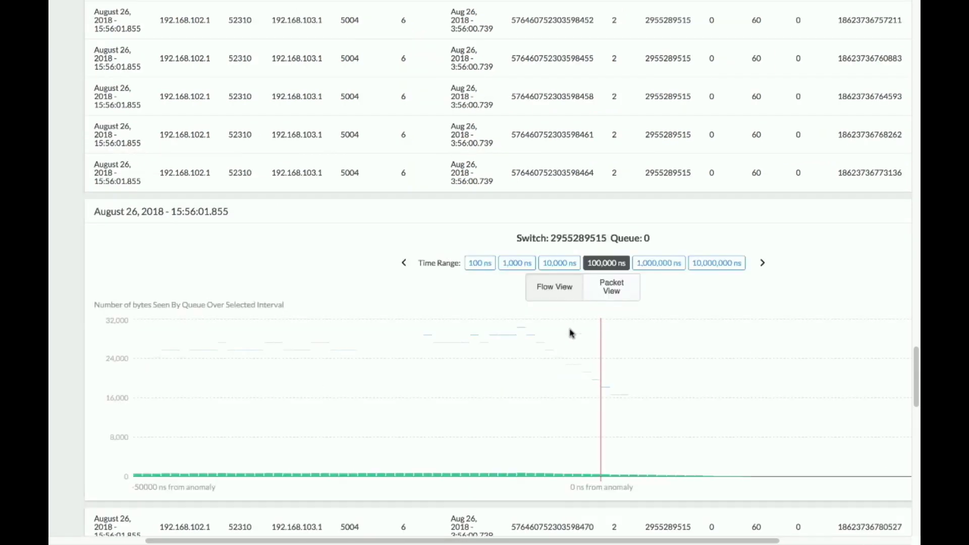
Step: Inspect the 15:56:01.855 queue chart, including the 1,000,000 ns range, and examine the 15:56:01.771 queue chart in Packet View
mouse_move(568, 348)
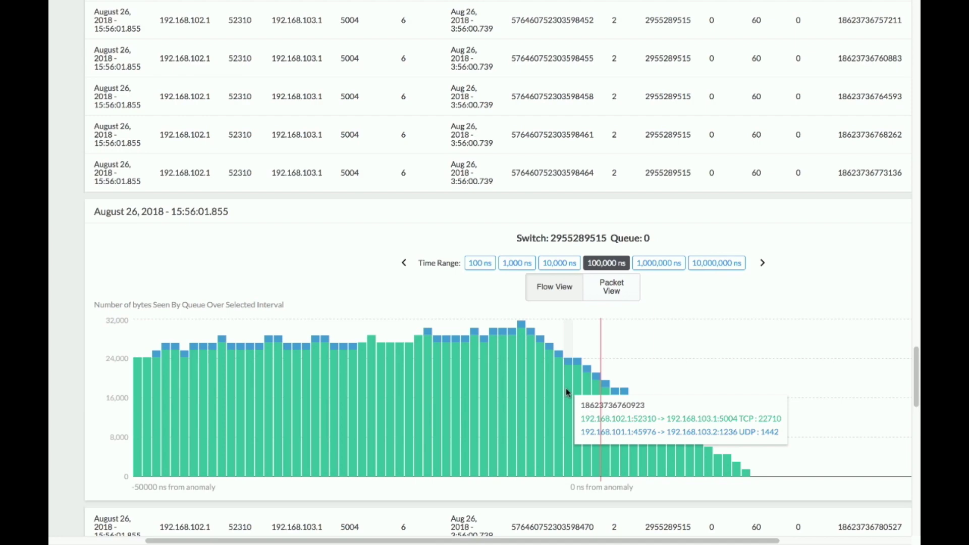
left_click(659, 263)
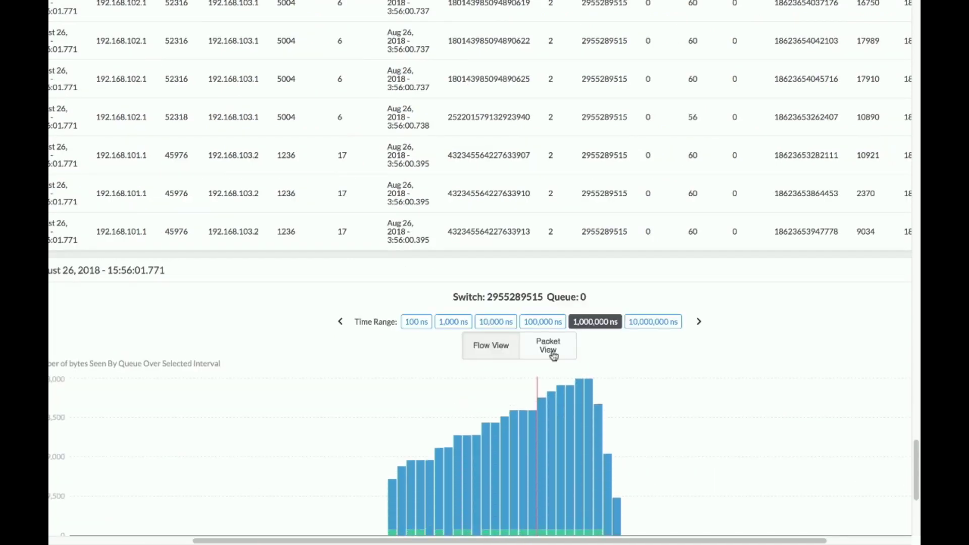
left_click(553, 353)
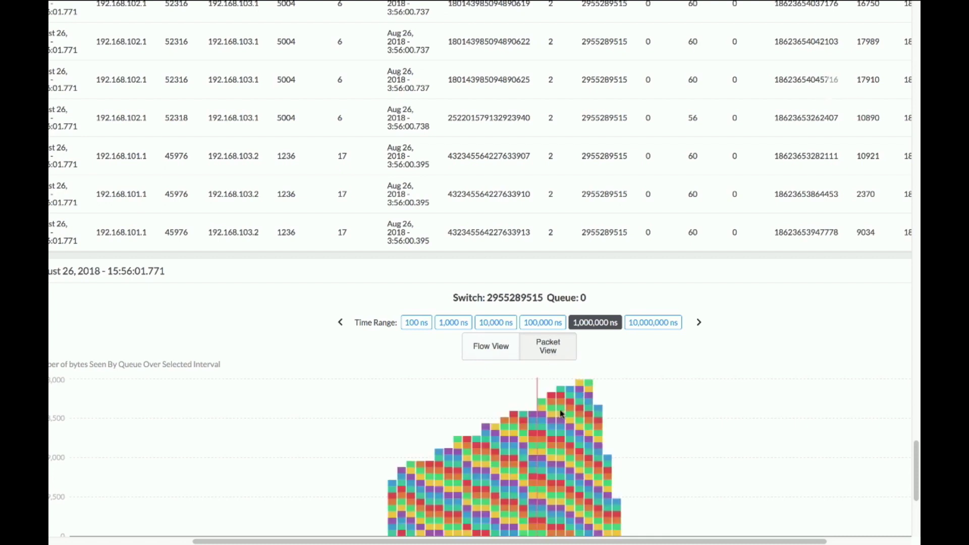
mouse_move(556, 442)
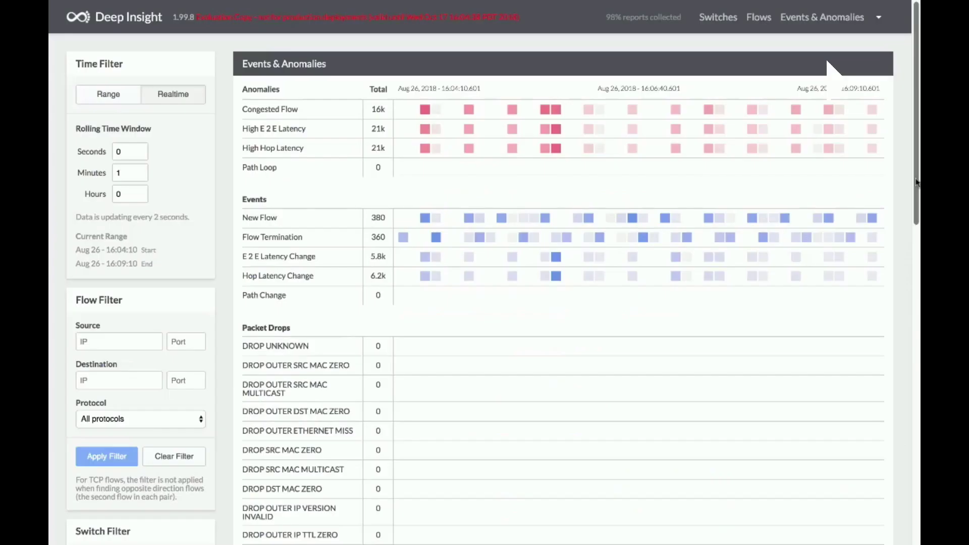
Step: Find Drop Traffic Manager under Packet Drops in the Events & Anomalies overview and open its anomalies
scroll(485, 273, "down", 4)
left_click_drag(919, 258, 918, 371)
mouse_move(599, 425)
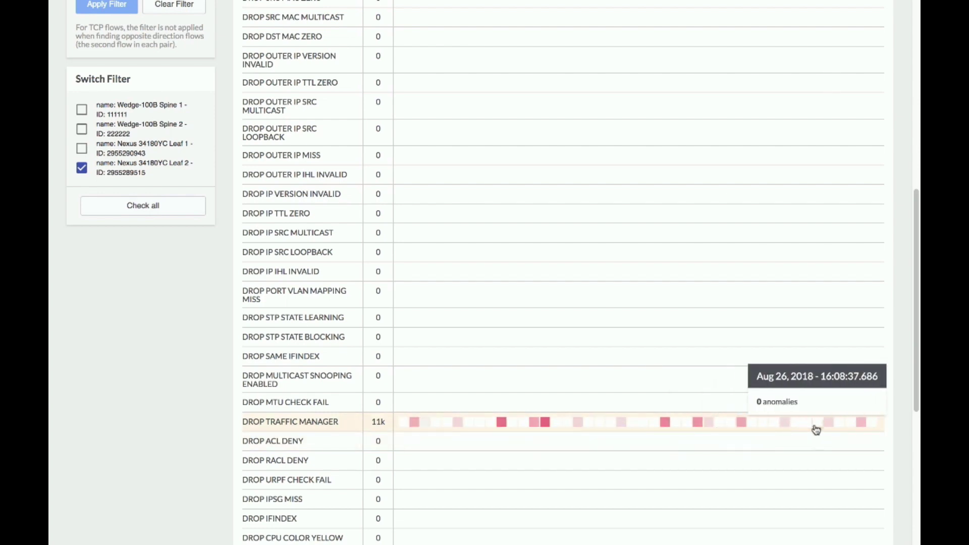
left_click(831, 430)
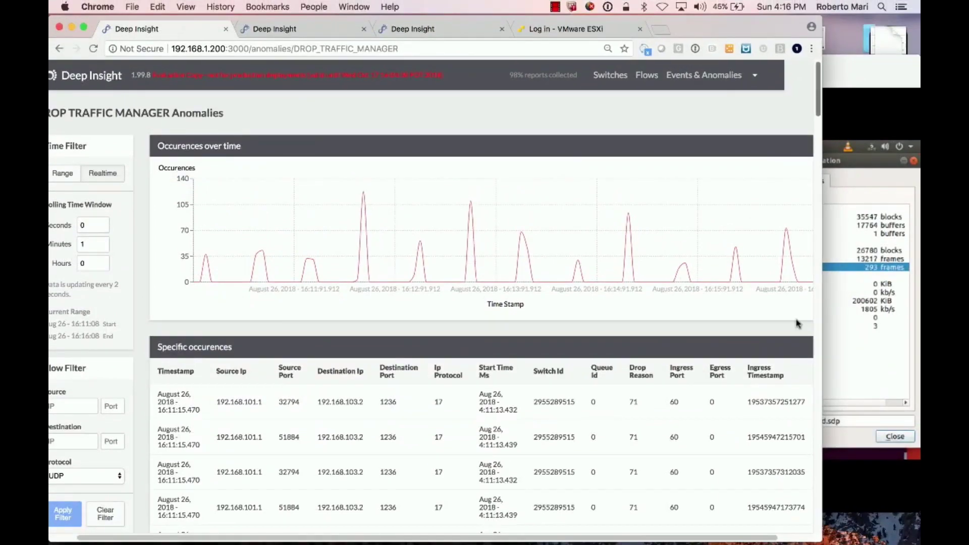
scroll(796, 535, "right", 3)
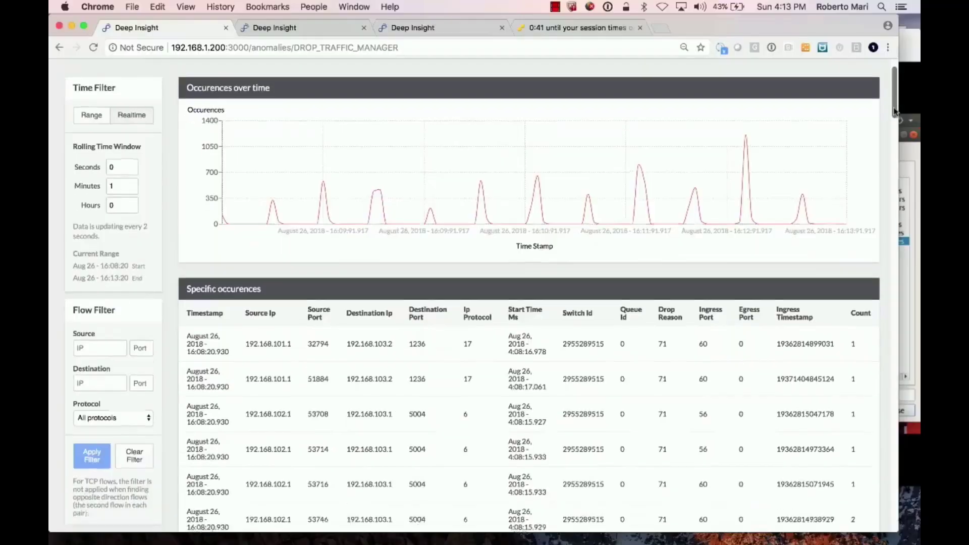
Step: Set the flow filter's protocol to UDP for the Drop Traffic Manager anomalies and apply it
scroll(564, 226, "down", 3)
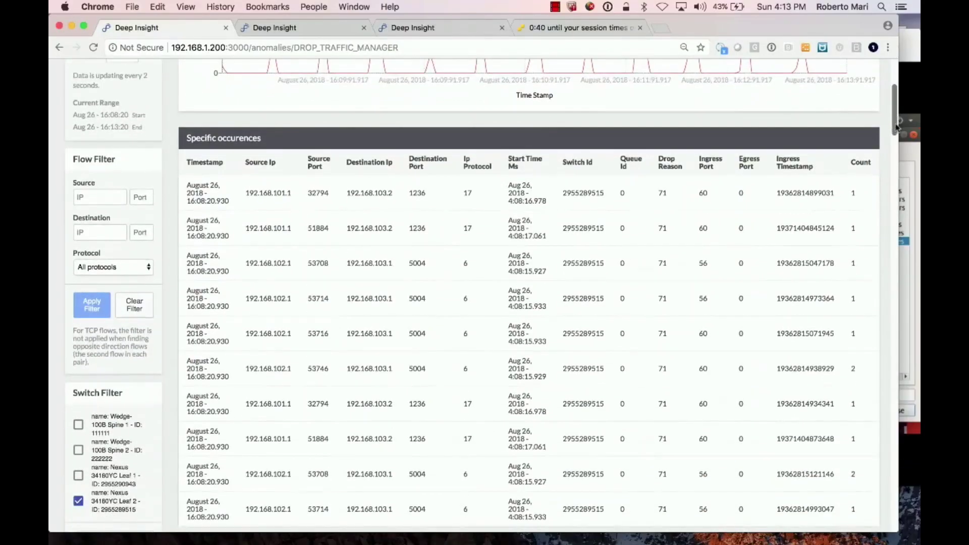
left_click(143, 277)
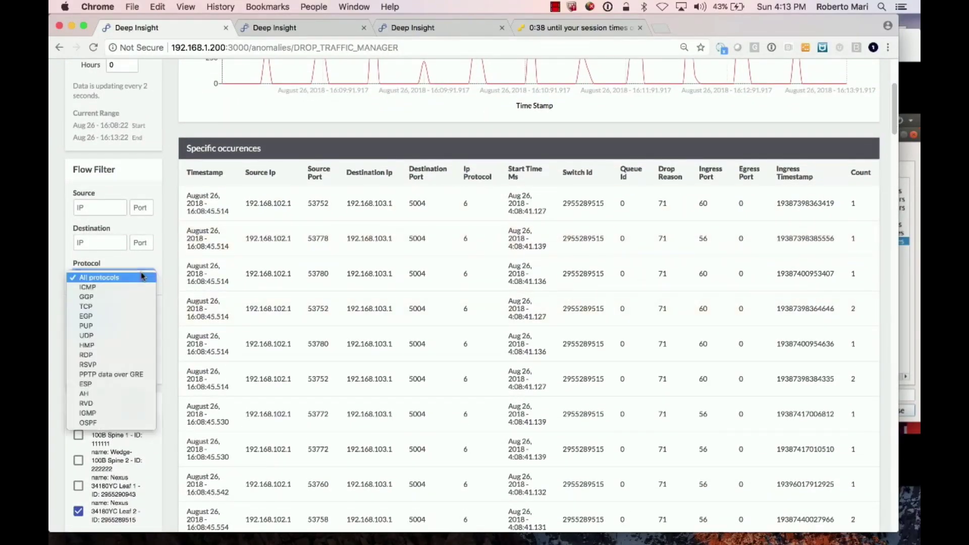
left_click(135, 335)
left_click(92, 320)
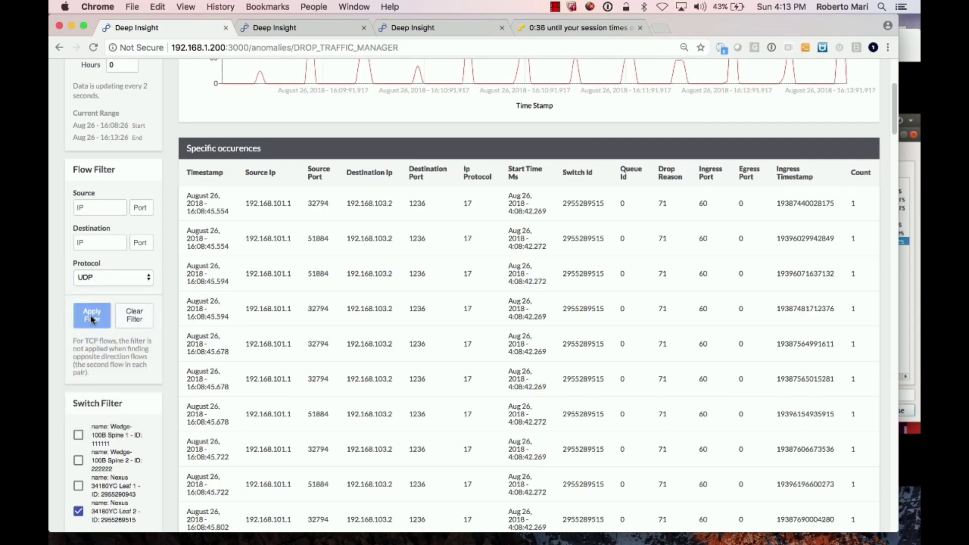
Step: Expand the first UDP drop occurrence at 16:08:45.554 and examine its timestamp, source, destination, switch, queue, drop reason and ingress port
left_click(318, 218)
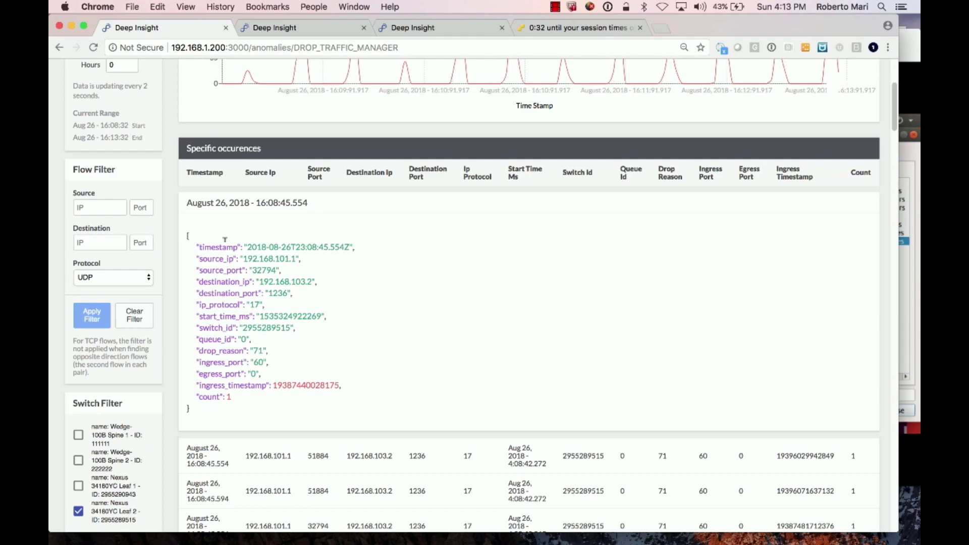
left_click_drag(196, 247, 300, 253)
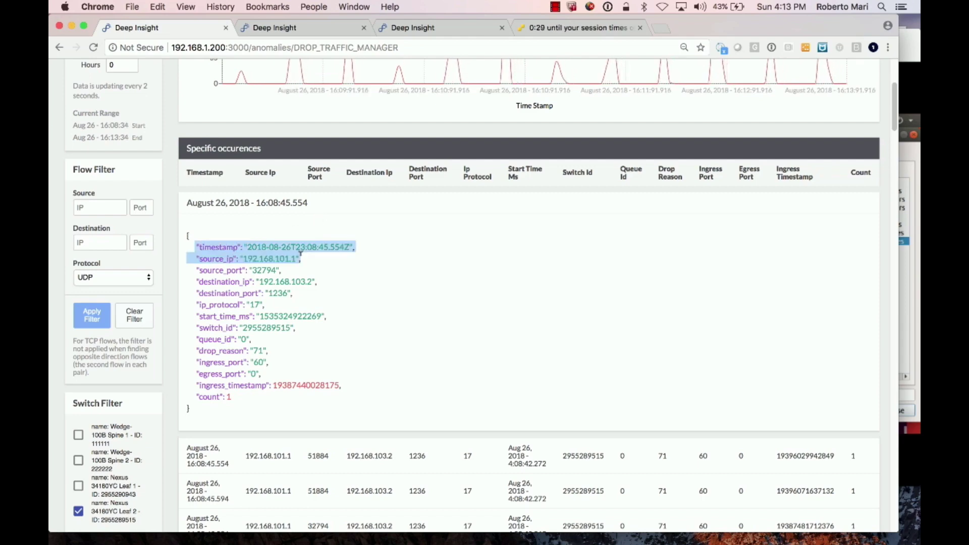
left_click_drag(187, 282, 321, 295)
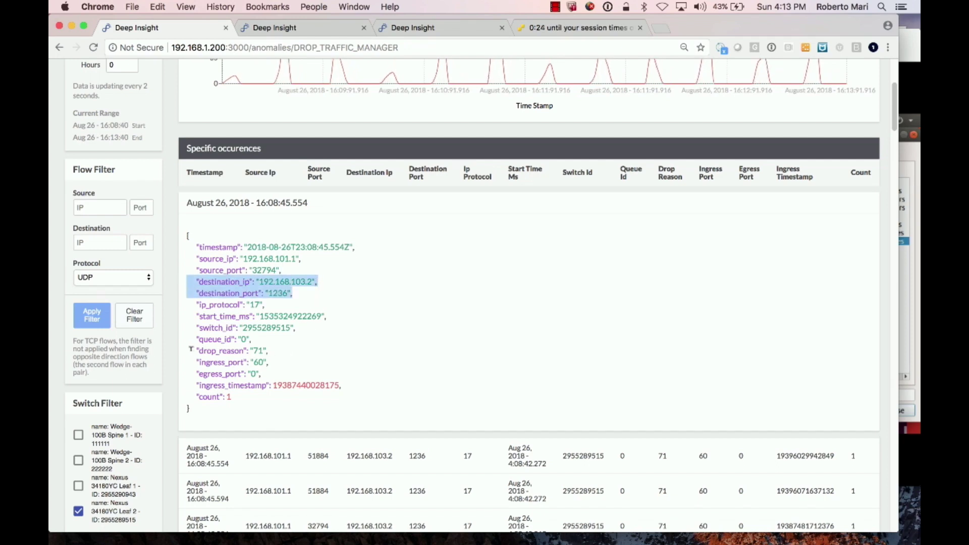
left_click_drag(189, 326, 316, 365)
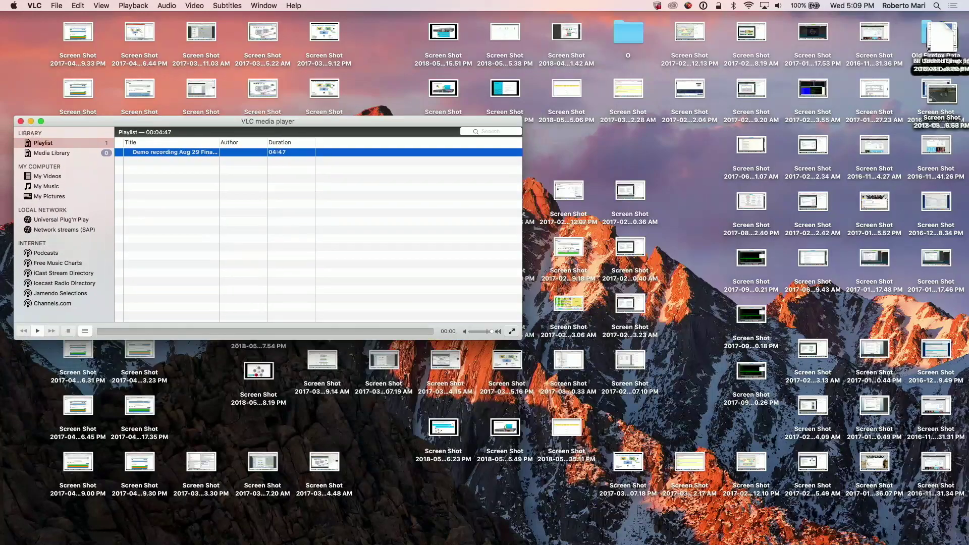